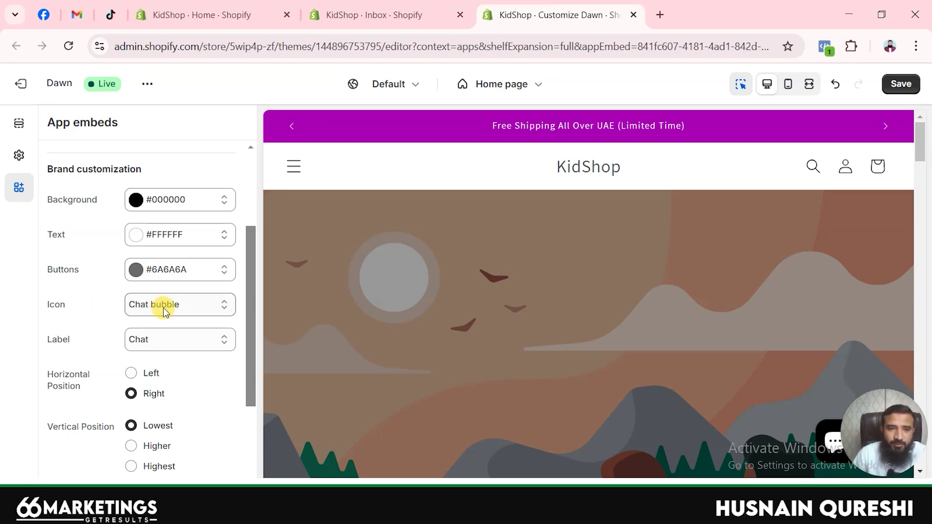
Set the online store chat's label to Live chat and its vertical position to Higher.
{"action": "left_click", "coordinate": [161, 341]}
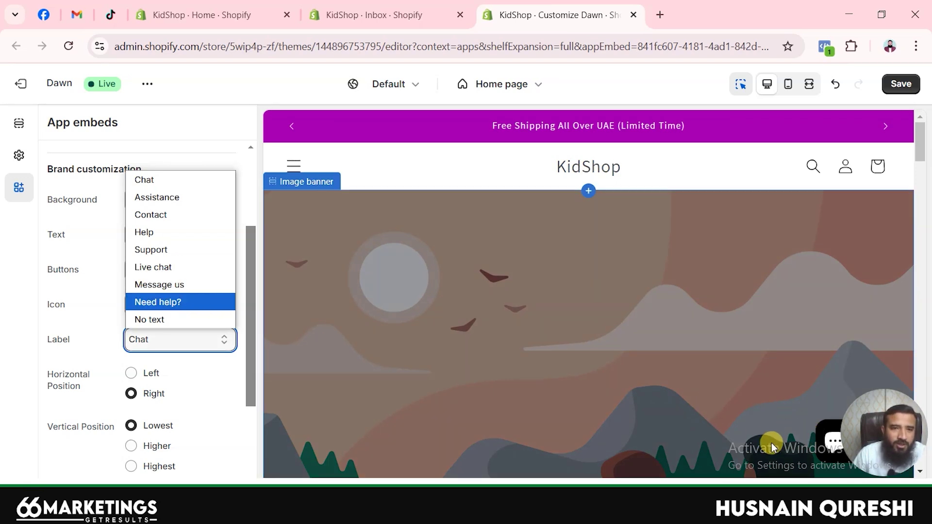
{"action": "left_click", "coordinate": [185, 273]}
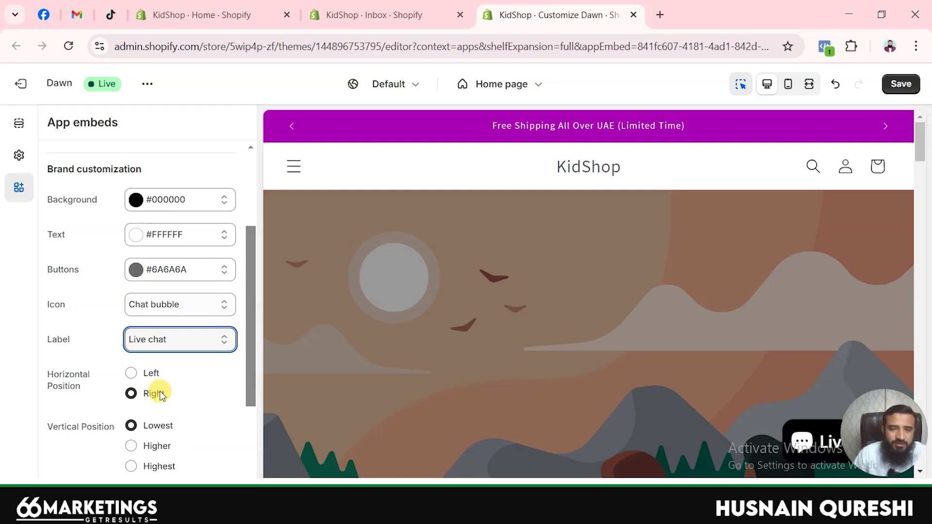
{"action": "scroll", "coordinate": [156, 387], "scroll_direction": "down", "scroll_amount": 2}
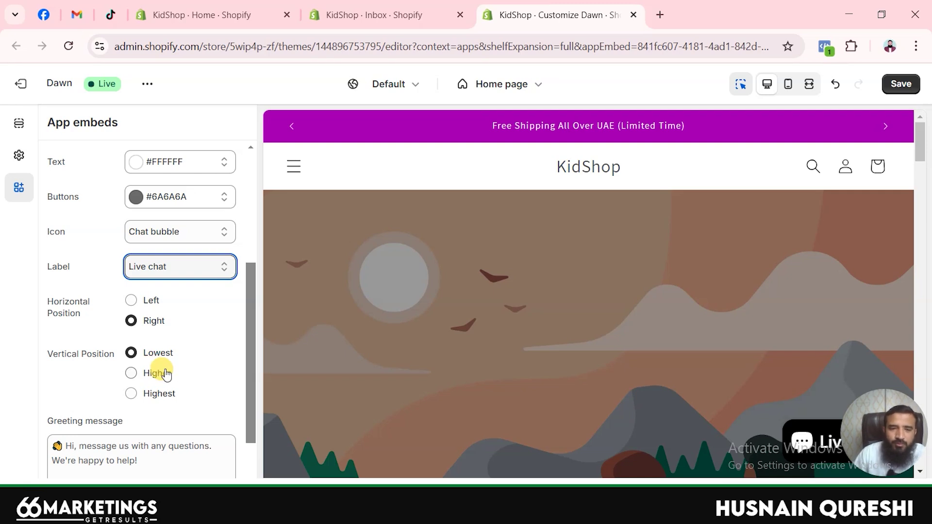
{"action": "left_click", "coordinate": [166, 373]}
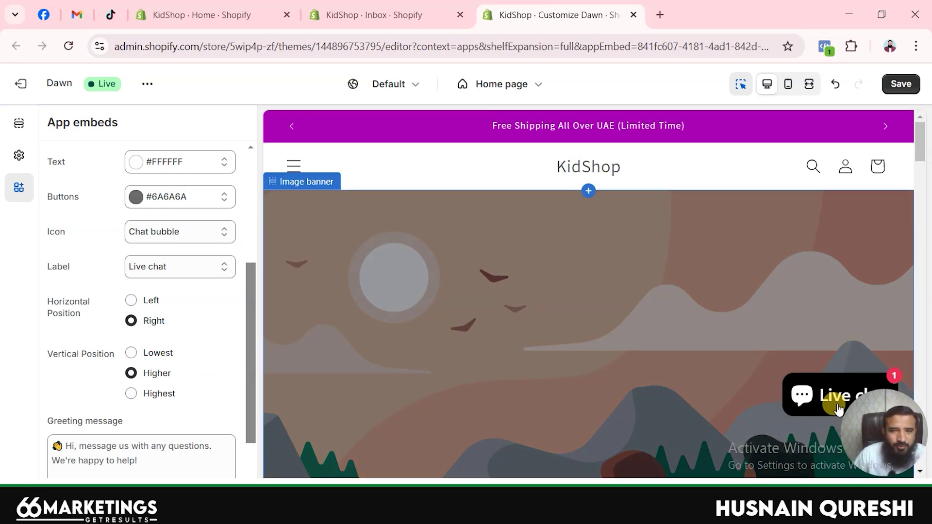
Review the chat's greeting message and the rest of its brand customization settings.
{"action": "scroll", "coordinate": [218, 339], "scroll_direction": "down", "scroll_amount": 1}
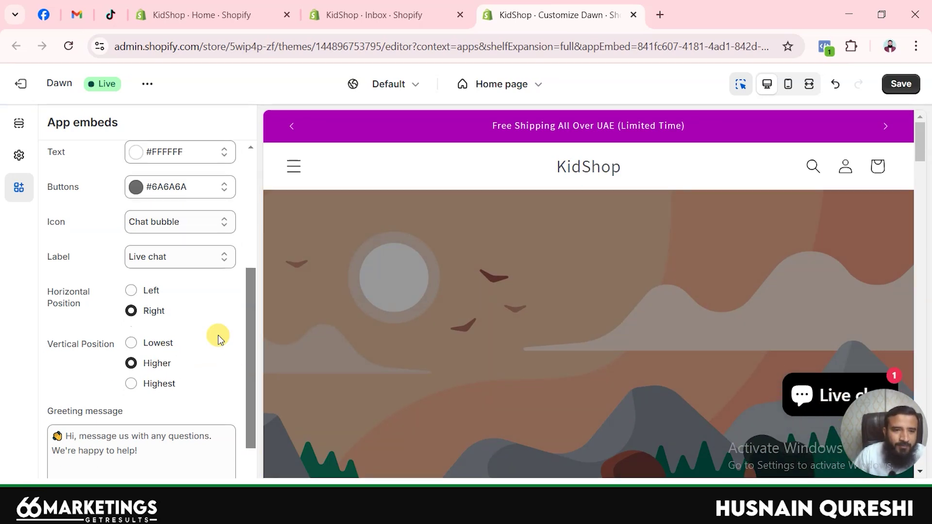
{"action": "scroll", "coordinate": [218, 338], "scroll_direction": "down", "scroll_amount": 2}
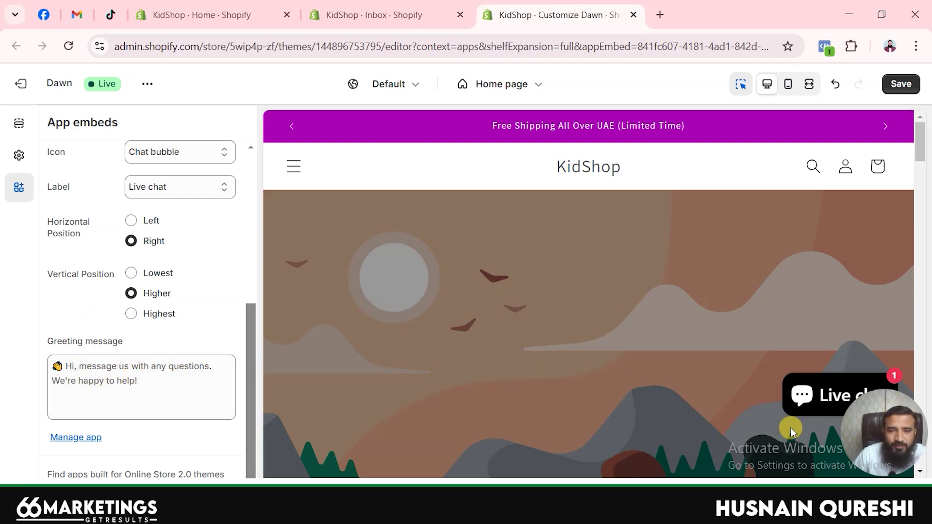
{"action": "left_click", "coordinate": [47, 368]}
{"action": "left_click", "coordinate": [143, 389]}
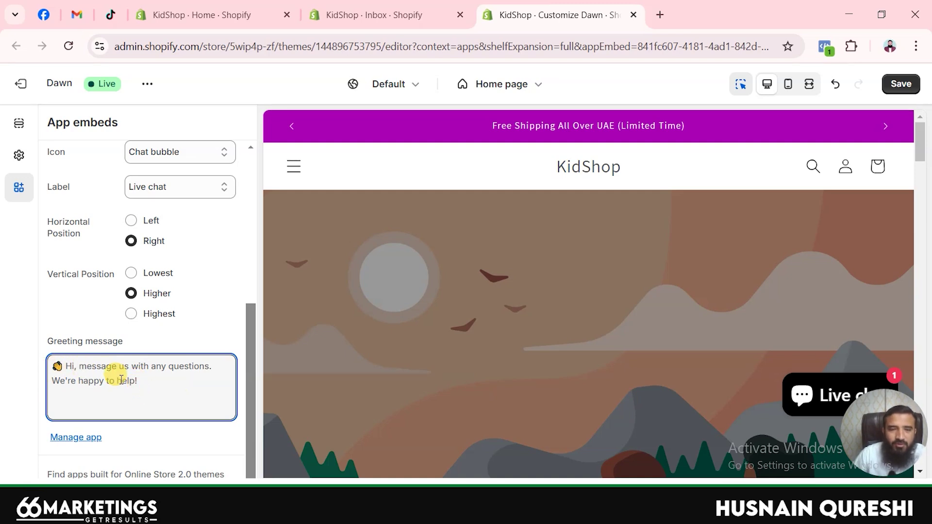
{"action": "left_click", "coordinate": [186, 334]}
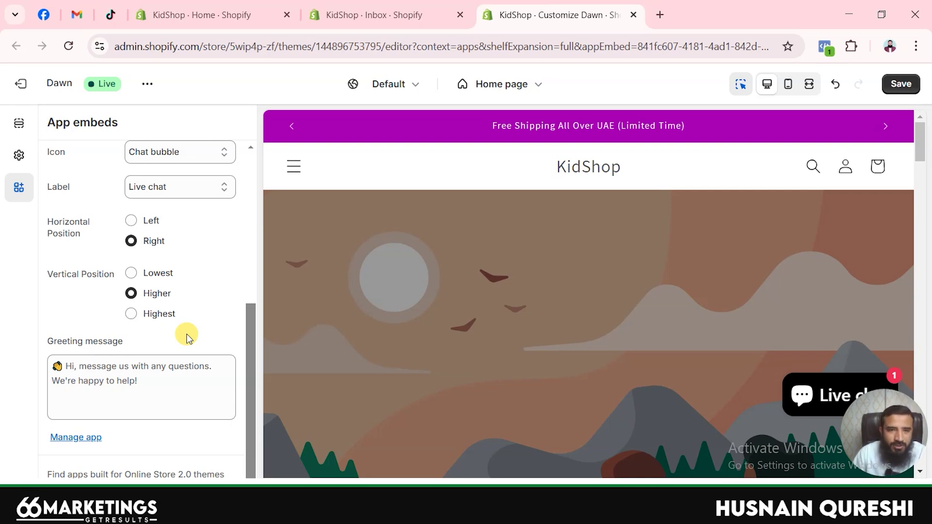
{"action": "scroll", "coordinate": [188, 339], "scroll_direction": "up", "scroll_amount": 5}
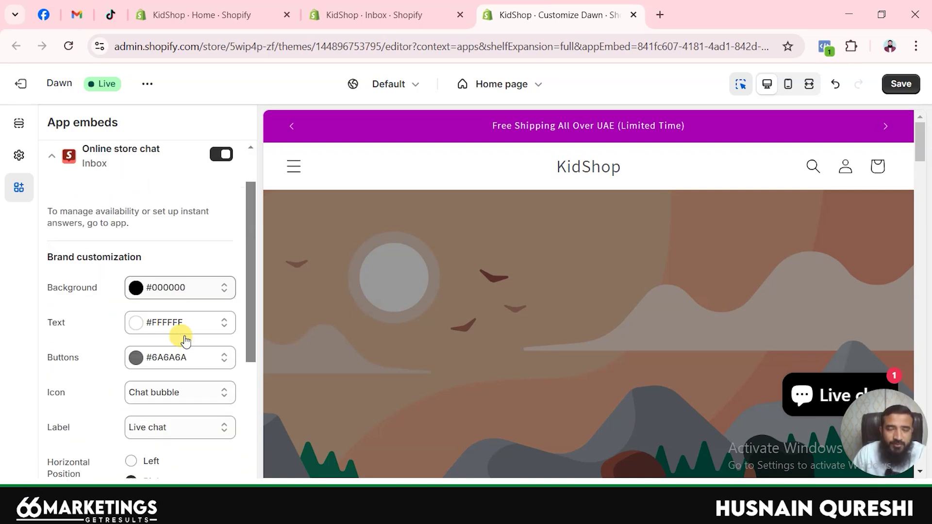
{"action": "scroll", "coordinate": [186, 341], "scroll_direction": "down", "scroll_amount": 3}
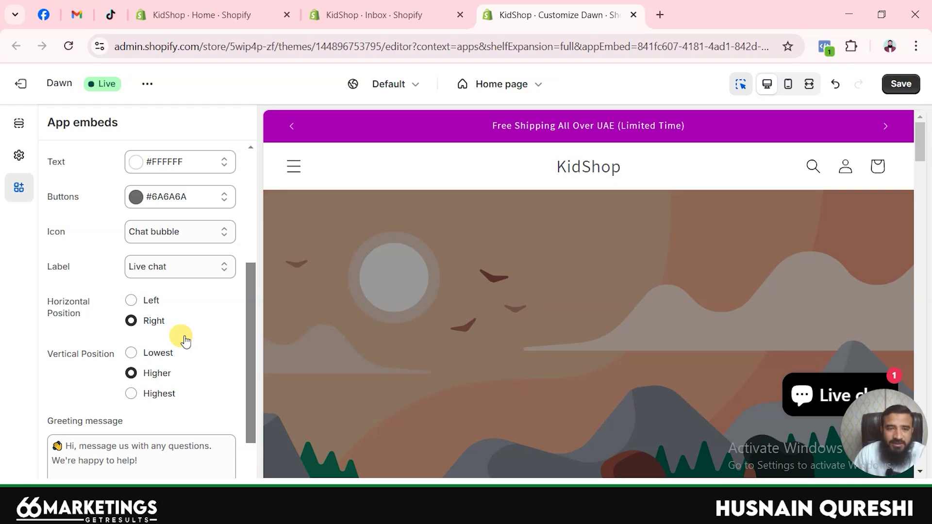
{"action": "scroll", "coordinate": [186, 341], "scroll_direction": "up", "scroll_amount": 5}
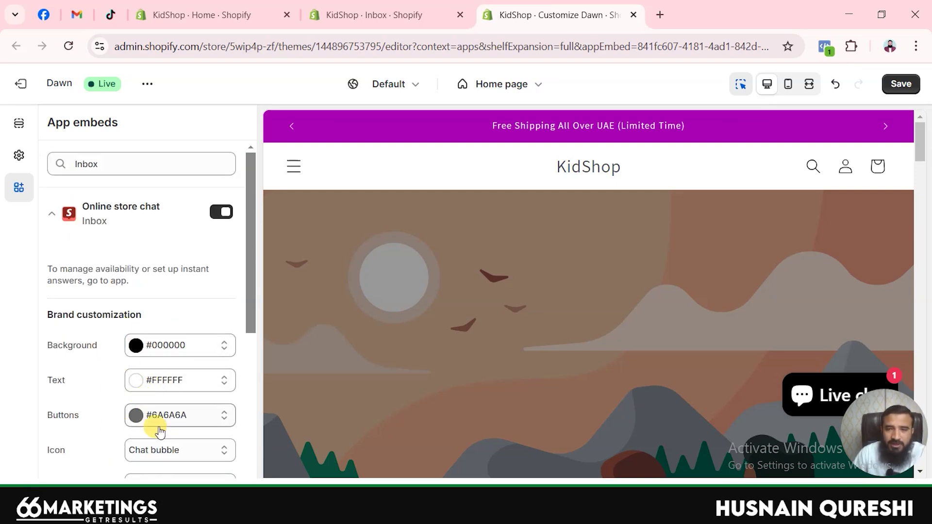
{"action": "scroll", "coordinate": [175, 291], "scroll_direction": "down", "scroll_amount": 5}
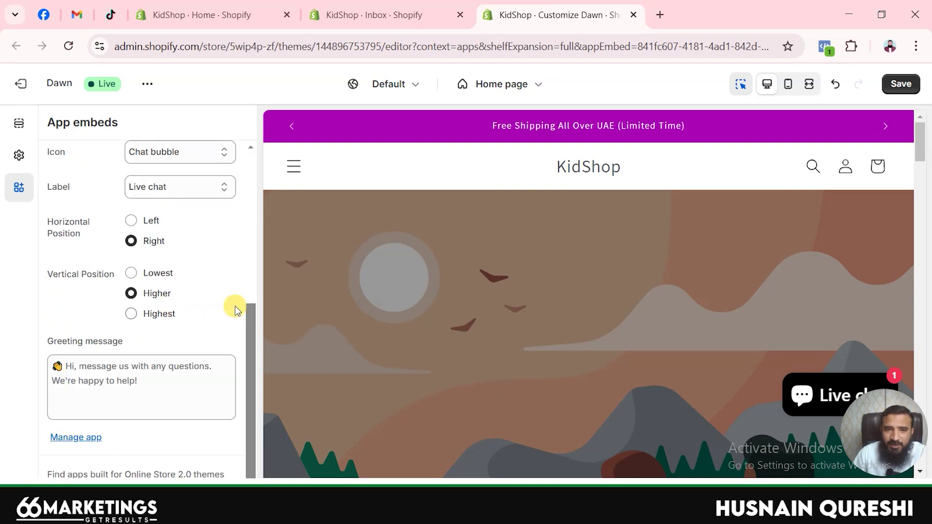
Save the theme changes and reload the Inbox overview to refresh the online store chat status.
{"action": "left_click", "coordinate": [901, 84]}
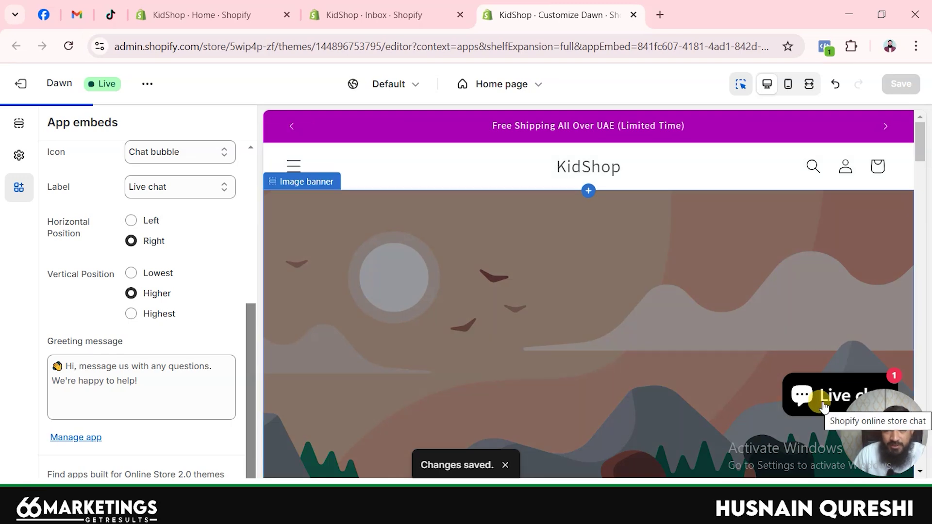
{"action": "left_click", "coordinate": [388, 14]}
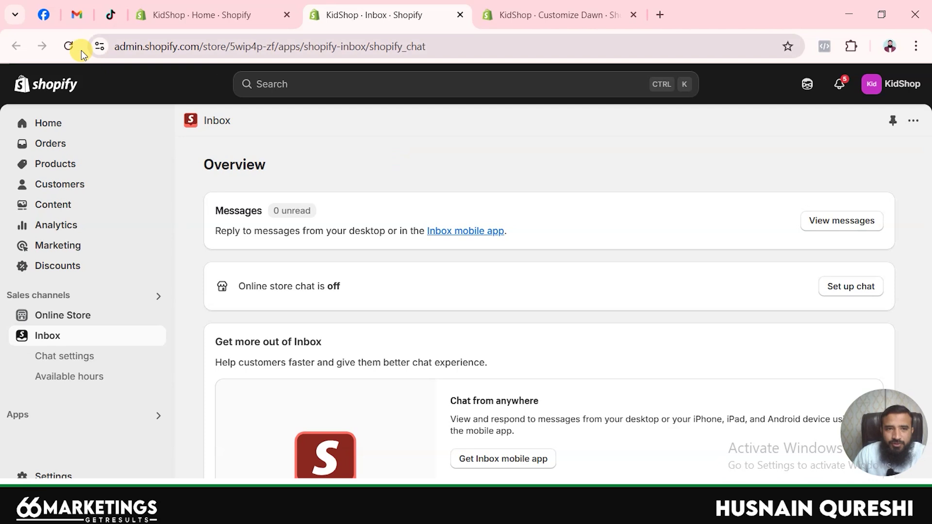
{"action": "left_click", "coordinate": [69, 46]}
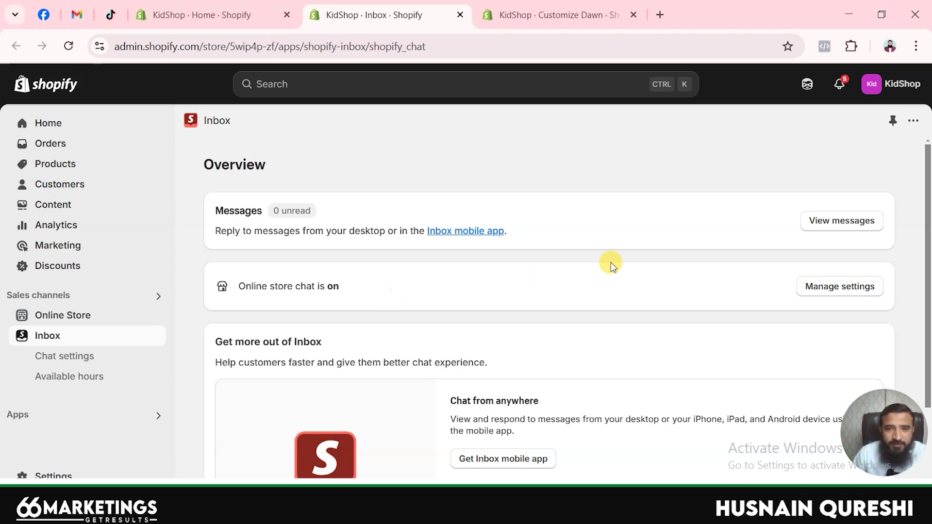
Open the online store chat settings in Inbox, briefly checking its link to the theme editor's chat customization.
{"action": "left_click", "coordinate": [836, 286]}
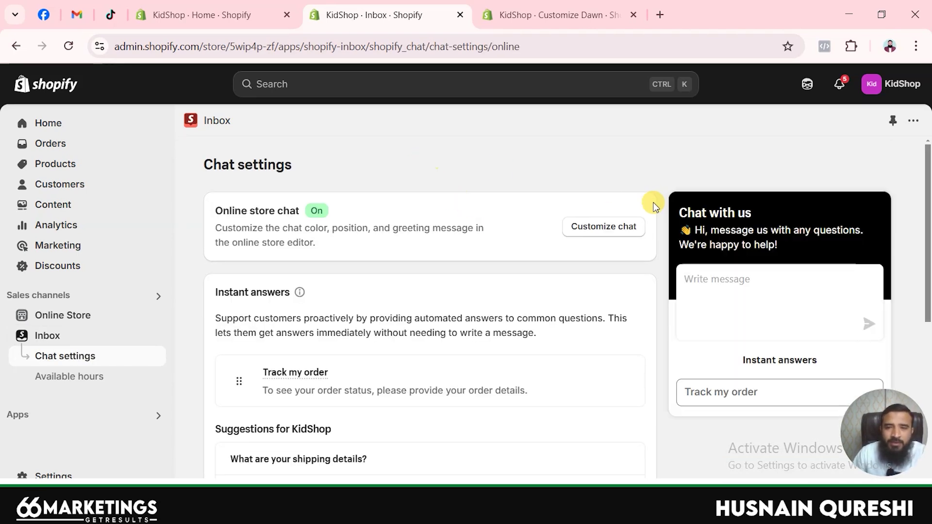
{"action": "left_click", "coordinate": [607, 234]}
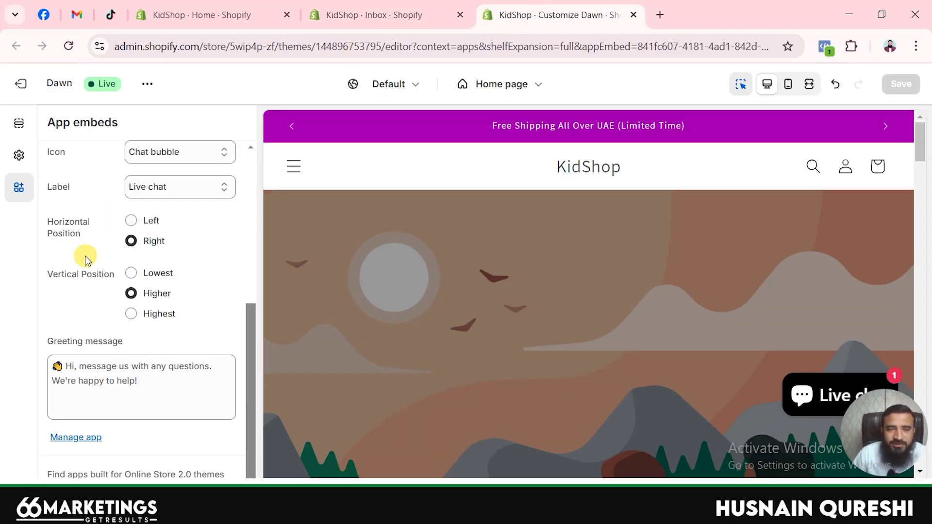
{"action": "left_click", "coordinate": [407, 5]}
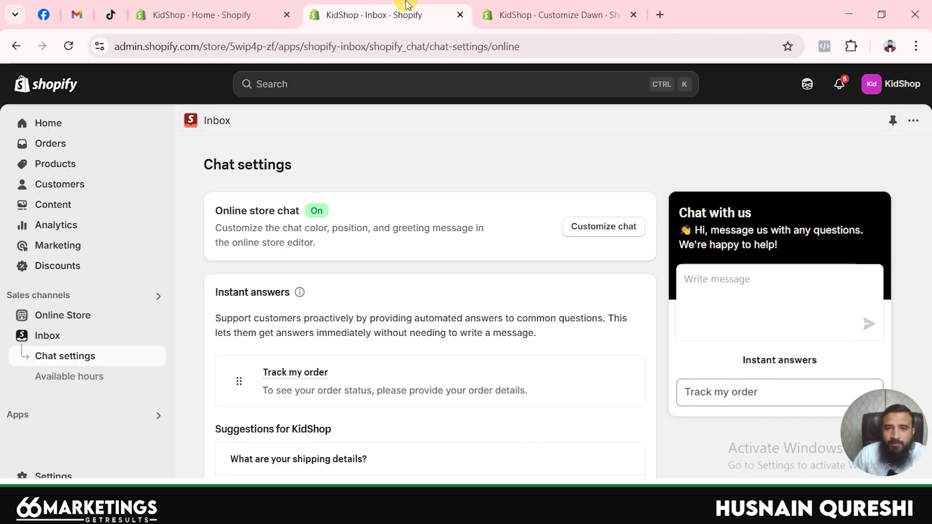
Review the instant answers section and expand the full list of suggested questions for KidShop.
{"action": "scroll", "coordinate": [457, 180], "scroll_direction": "down", "scroll_amount": 3}
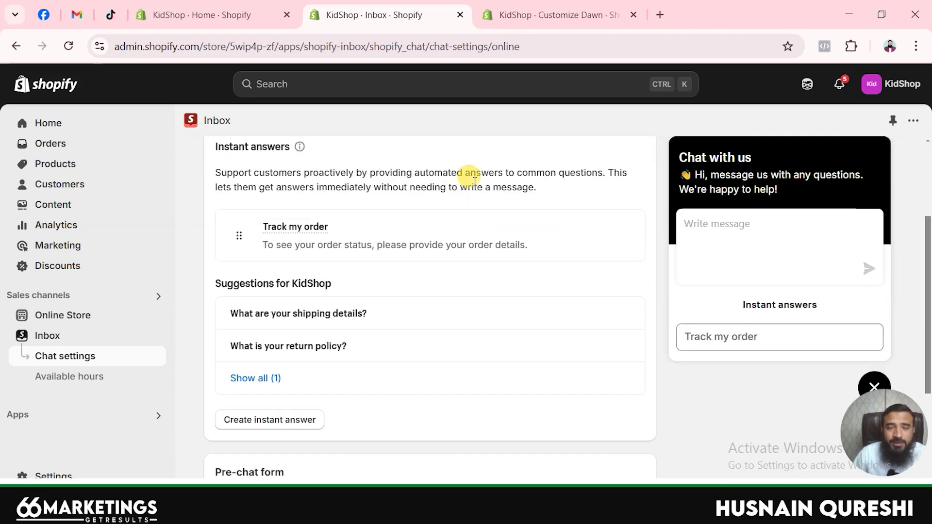
{"action": "scroll", "coordinate": [353, 220], "scroll_direction": "up", "scroll_amount": 2}
{"action": "left_click_drag", "start_coordinate": [212, 226], "coordinate": [319, 231]}
{"action": "scroll", "coordinate": [369, 220], "scroll_direction": "down", "scroll_amount": 2}
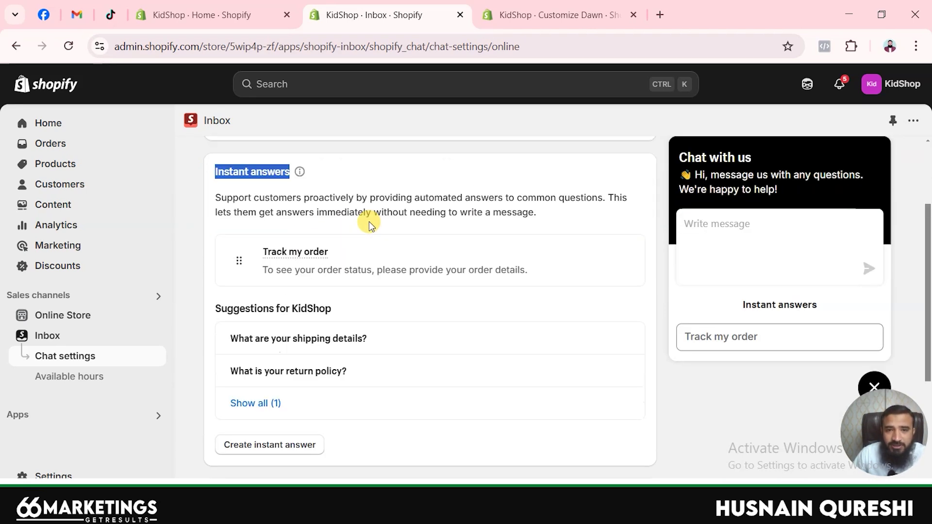
{"action": "left_click", "coordinate": [364, 180]}
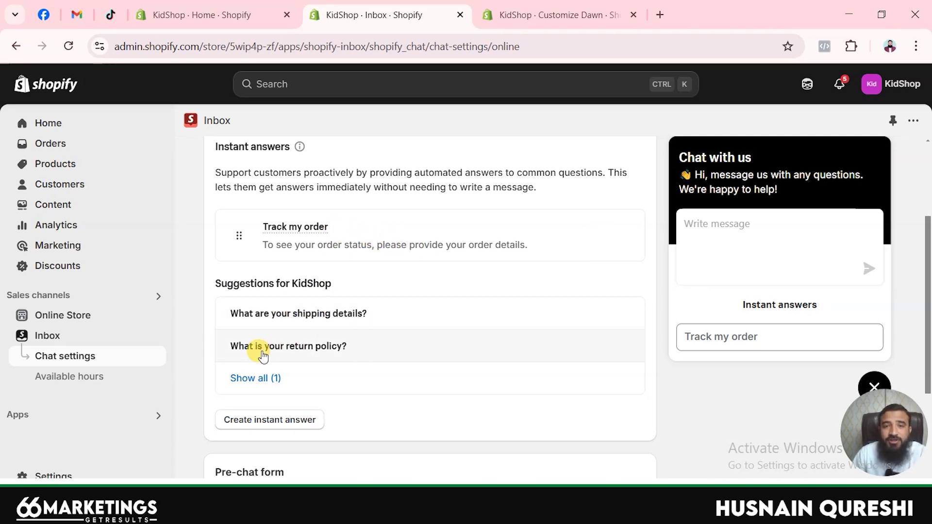
{"action": "left_click", "coordinate": [264, 378]}
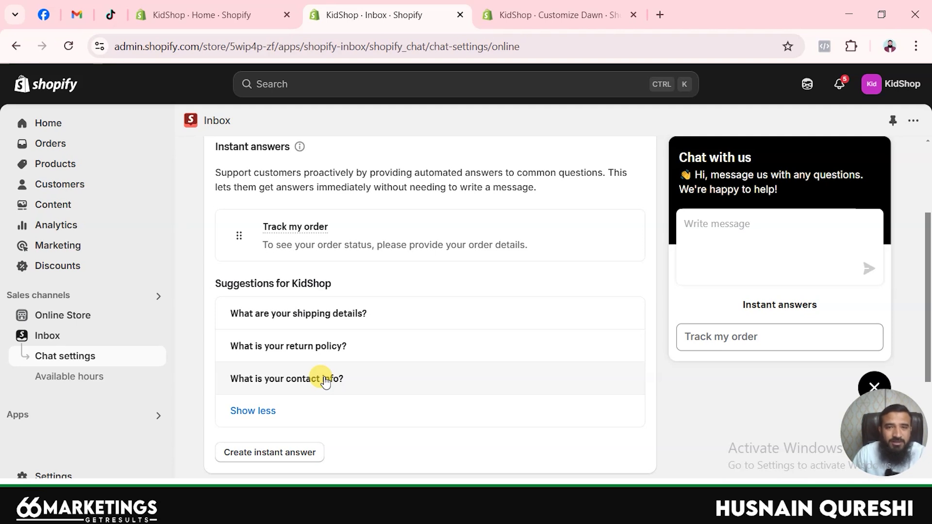
{"action": "left_click_drag", "start_coordinate": [208, 282], "coordinate": [354, 293]}
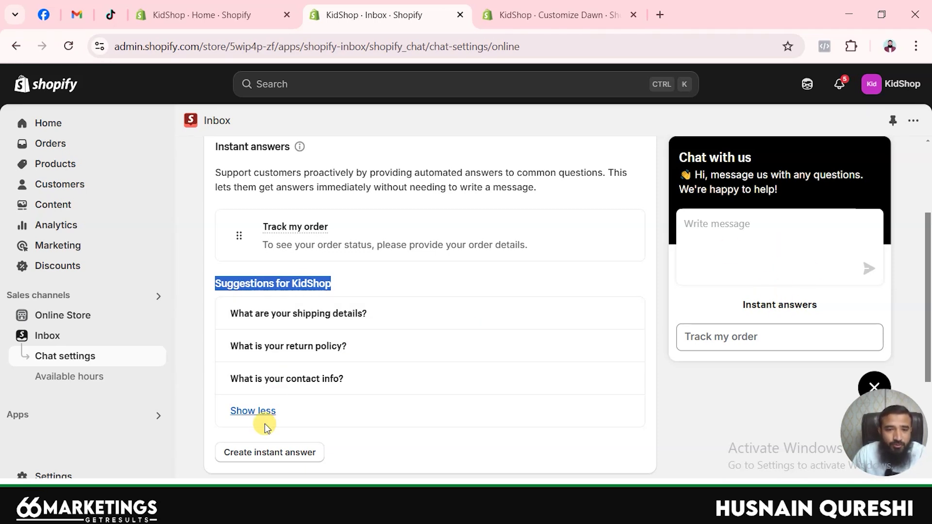
Open the form for creating an instant answer, inspect its question and answer fields, and return to the chat settings.
{"action": "scroll", "coordinate": [340, 381], "scroll_direction": "down", "scroll_amount": 3}
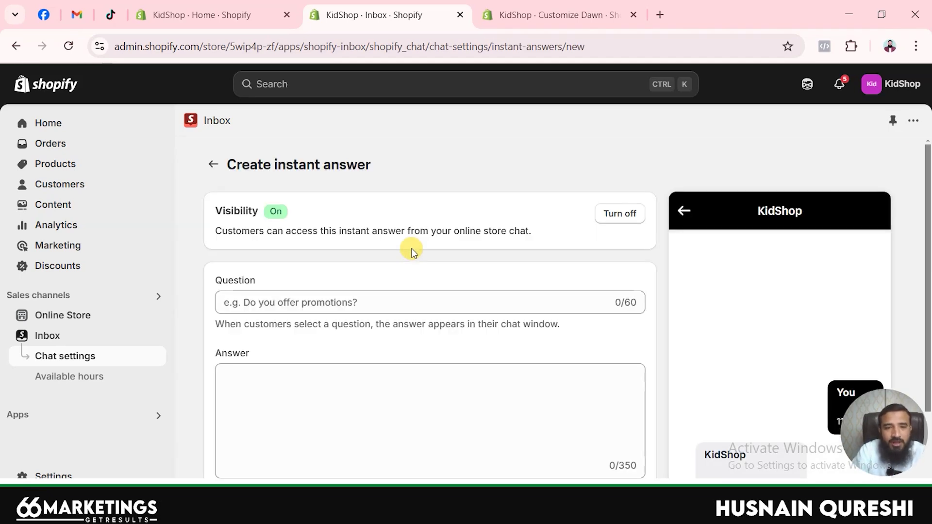
{"action": "scroll", "coordinate": [413, 252], "scroll_direction": "down", "scroll_amount": 2}
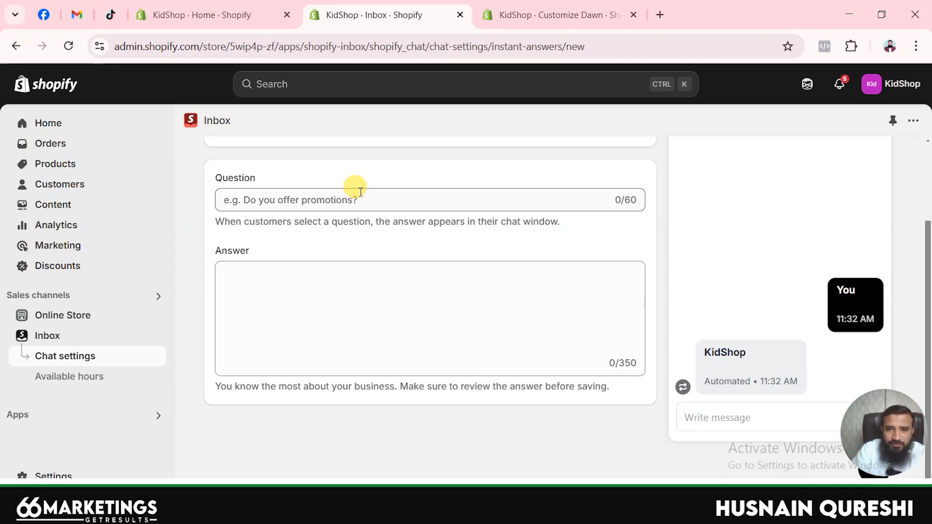
{"action": "scroll", "coordinate": [357, 189], "scroll_direction": "up", "scroll_amount": 2}
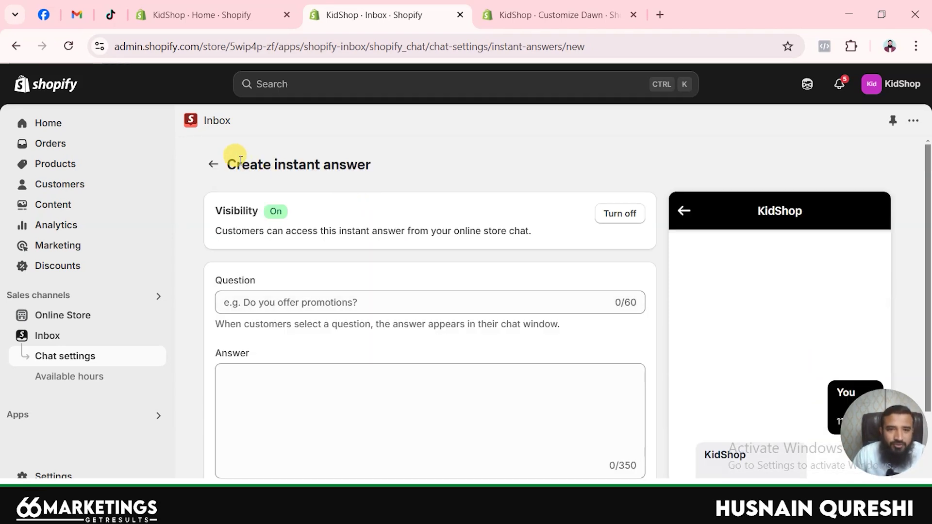
{"action": "left_click", "coordinate": [214, 167]}
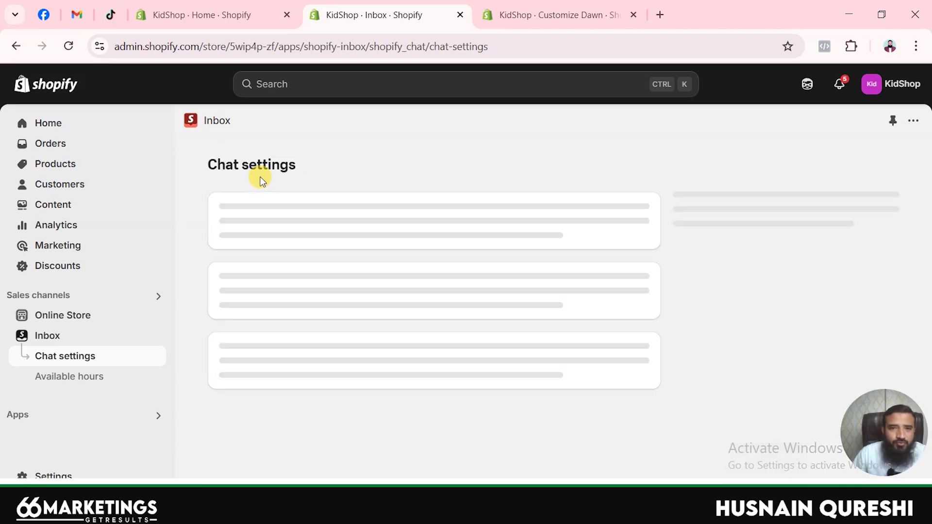
Expand the suggested questions again and examine the pre-chat form with its marketing opt-in option and message.
{"action": "scroll", "coordinate": [201, 290], "scroll_direction": "down", "scroll_amount": 3}
{"action": "scroll", "coordinate": [199, 290], "scroll_direction": "down", "scroll_amount": 2}
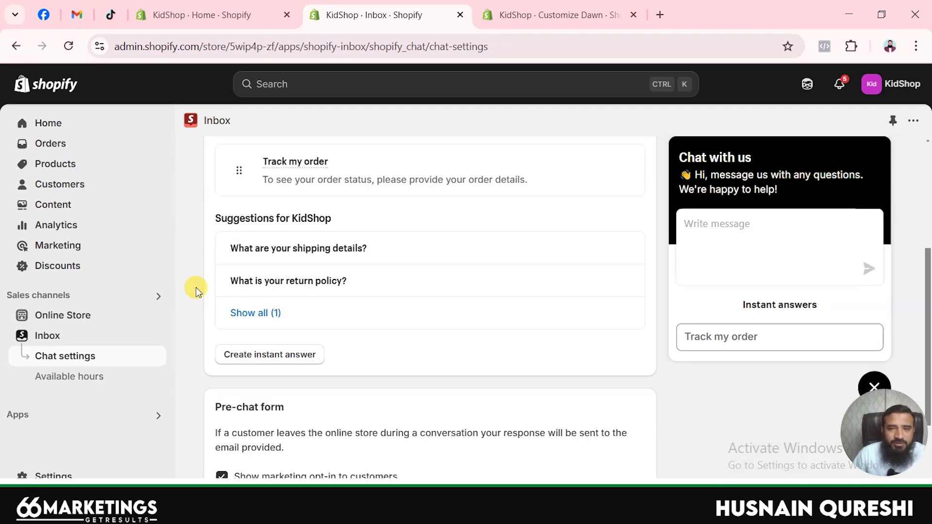
{"action": "left_click", "coordinate": [269, 306]}
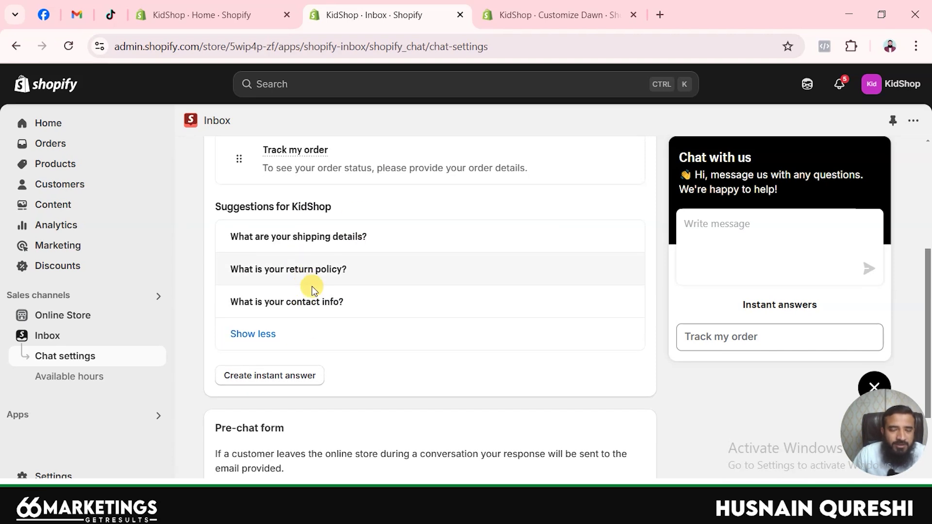
{"action": "scroll", "coordinate": [308, 290], "scroll_direction": "down", "scroll_amount": 3}
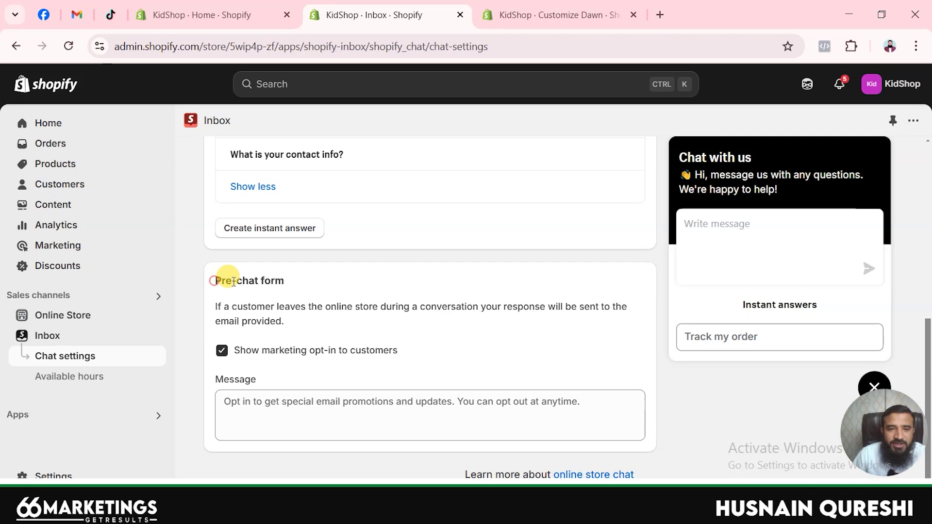
{"action": "left_click_drag", "start_coordinate": [217, 287], "coordinate": [316, 284]}
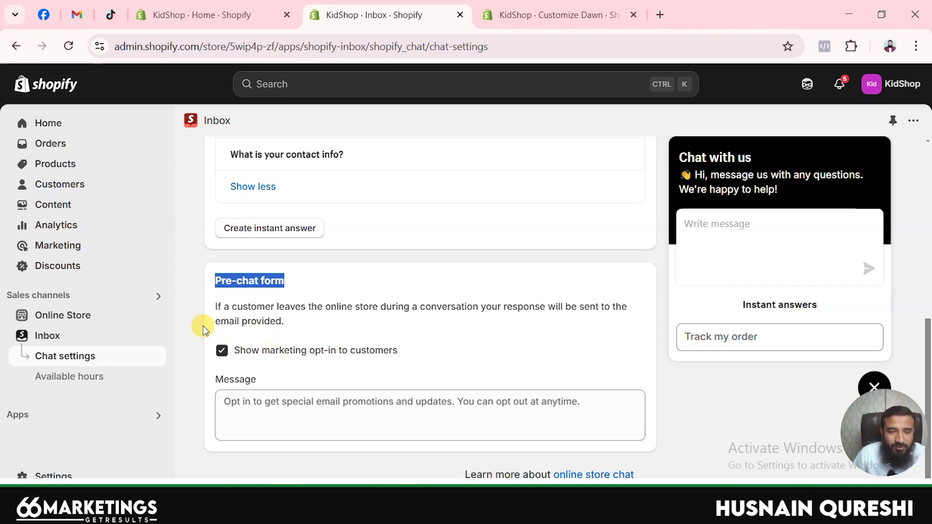
{"action": "left_click", "coordinate": [338, 320]}
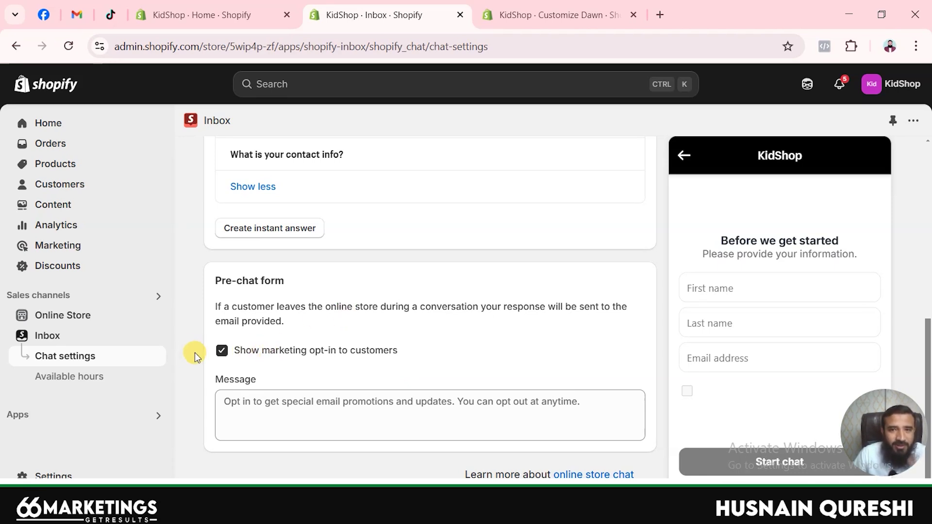
Open Inbox's available hours and review the weekly schedule, store time zone and automated first reply section.
{"action": "left_click", "coordinate": [87, 383]}
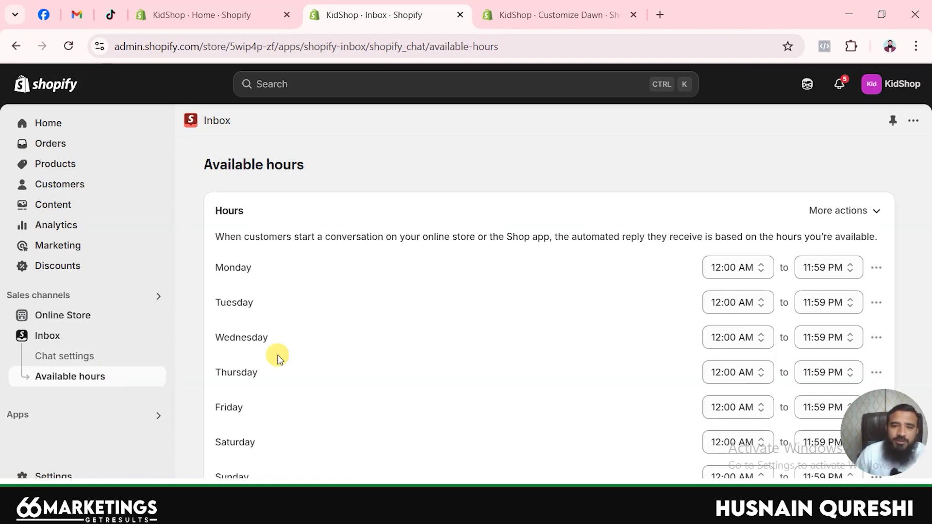
{"action": "scroll", "coordinate": [351, 340], "scroll_direction": "down", "scroll_amount": 3}
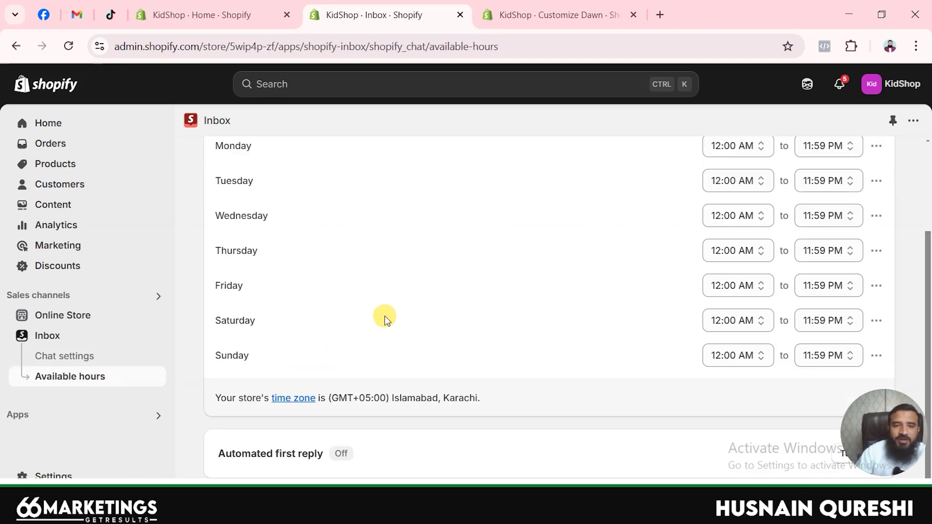
{"action": "scroll", "coordinate": [592, 293], "scroll_direction": "up", "scroll_amount": 3}
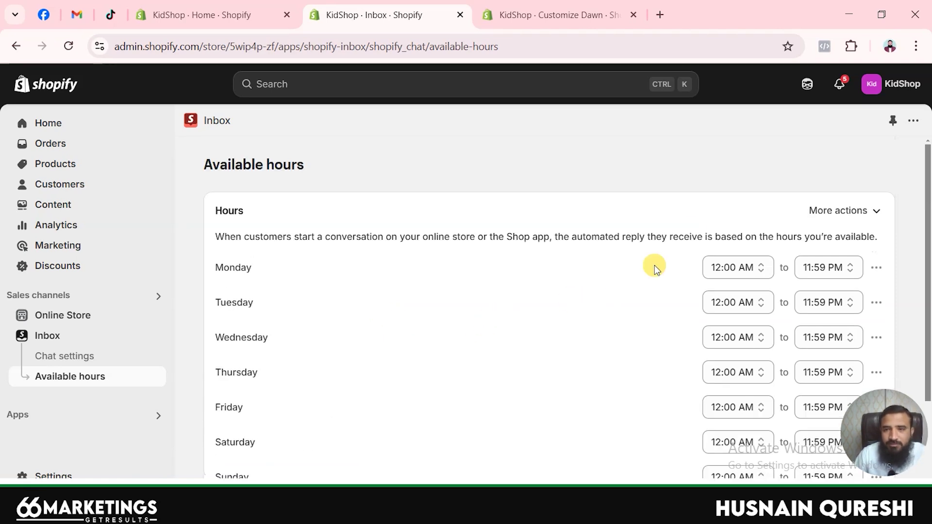
Set the start of Saturday's available hours to 9:00 AM.
{"action": "scroll", "coordinate": [738, 350], "scroll_direction": "down", "scroll_amount": 2}
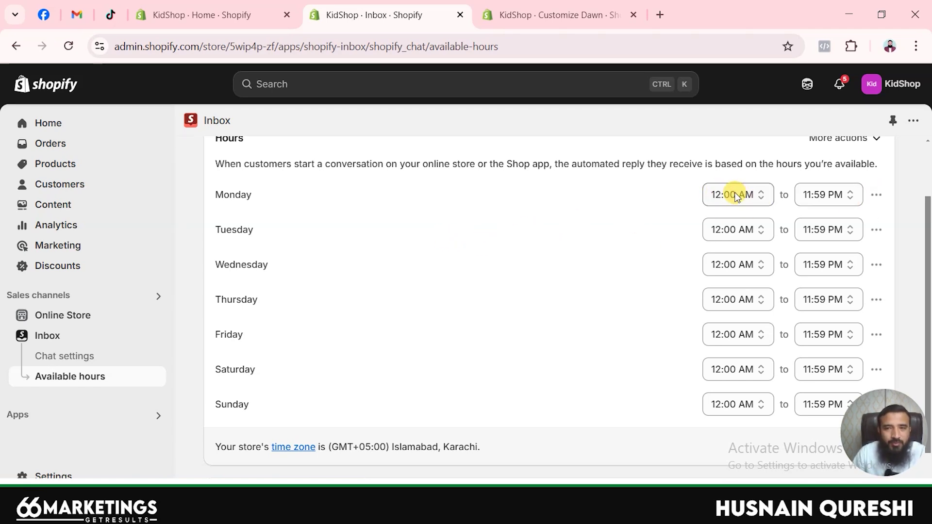
{"action": "scroll", "coordinate": [558, 305], "scroll_direction": "down", "scroll_amount": 1}
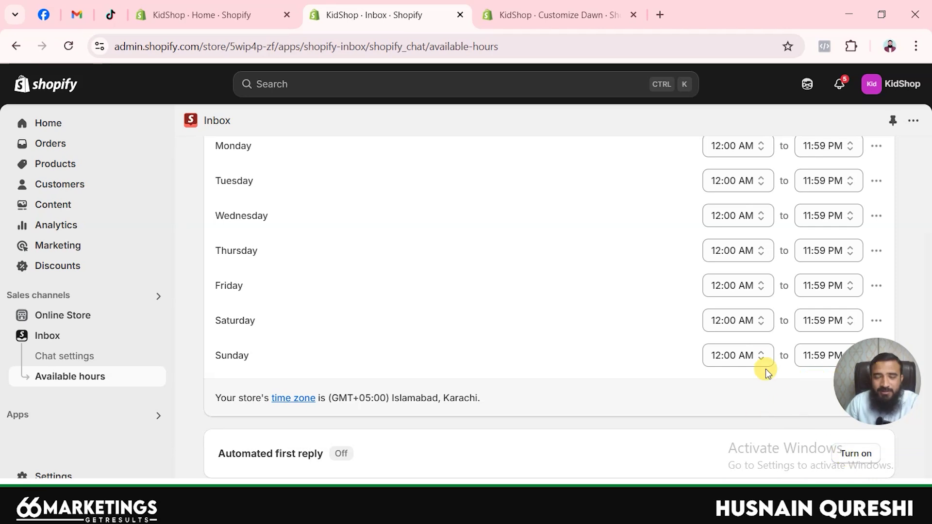
{"action": "left_click", "coordinate": [745, 325]}
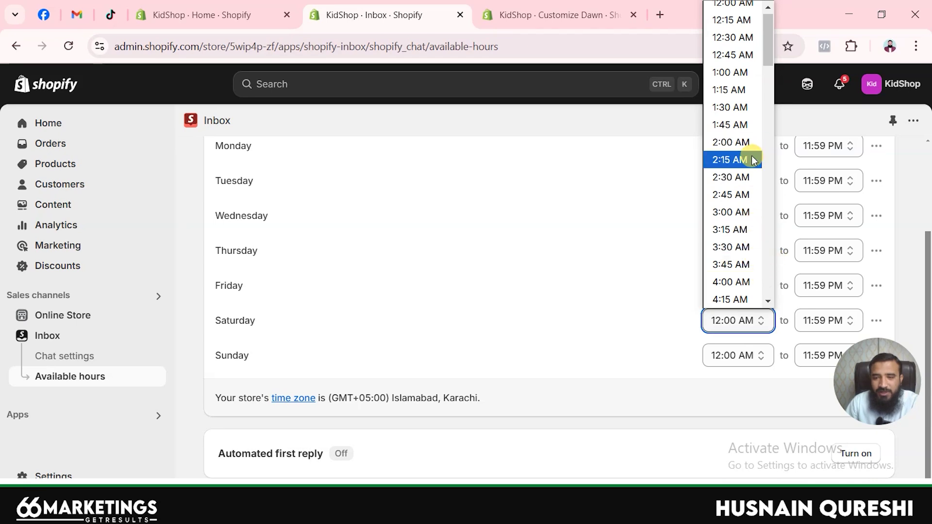
{"action": "scroll", "coordinate": [736, 223], "scroll_direction": "down", "scroll_amount": 8}
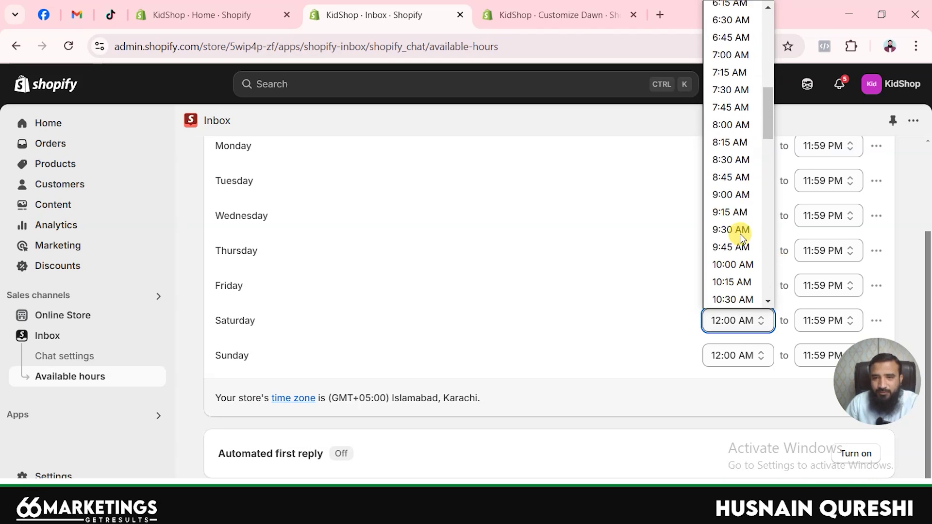
{"action": "left_click", "coordinate": [741, 199]}
Set the end of Saturday's available hours to 5:00 PM and save the schedule.
{"action": "left_click", "coordinate": [814, 318]}
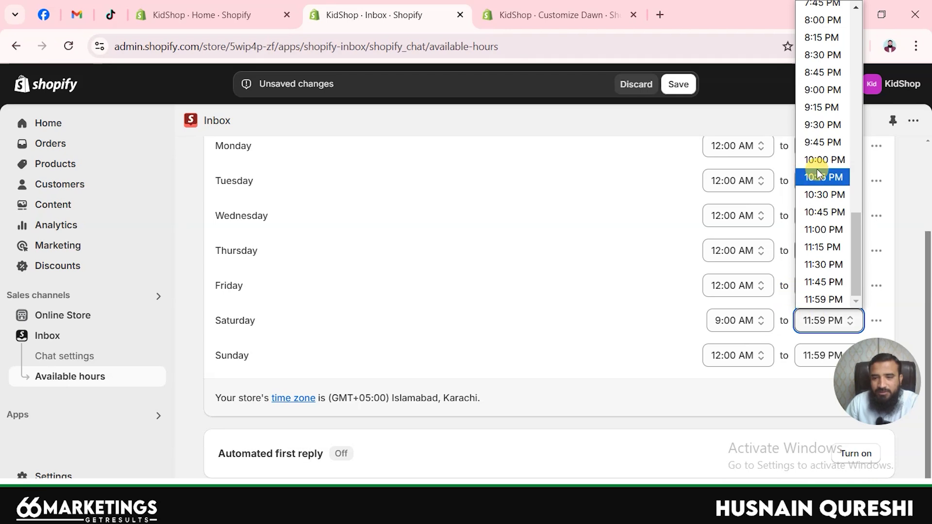
{"action": "scroll", "coordinate": [818, 171], "scroll_direction": "up", "scroll_amount": 7}
{"action": "scroll", "coordinate": [823, 178], "scroll_direction": "down", "scroll_amount": 4}
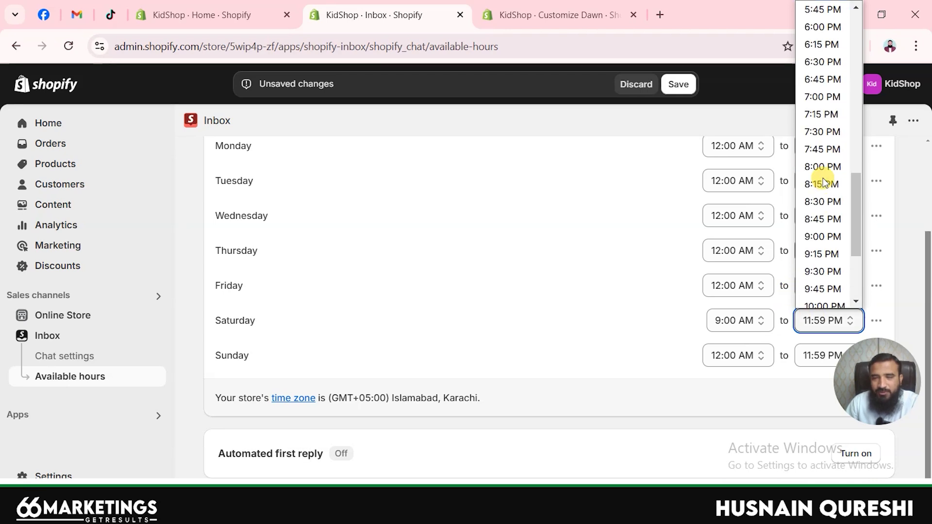
{"action": "scroll", "coordinate": [823, 182], "scroll_direction": "up", "scroll_amount": 8}
{"action": "scroll", "coordinate": [822, 182], "scroll_direction": "down", "scroll_amount": 3}
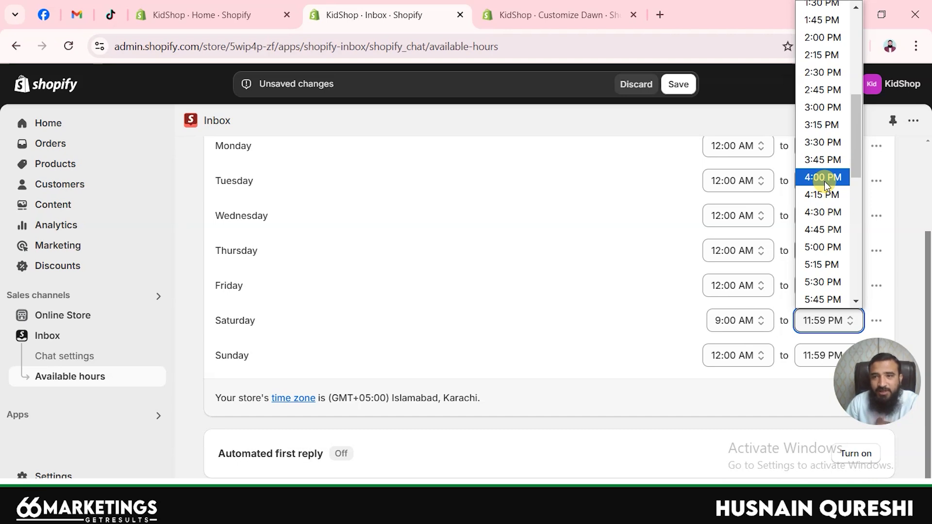
{"action": "left_click", "coordinate": [825, 246]}
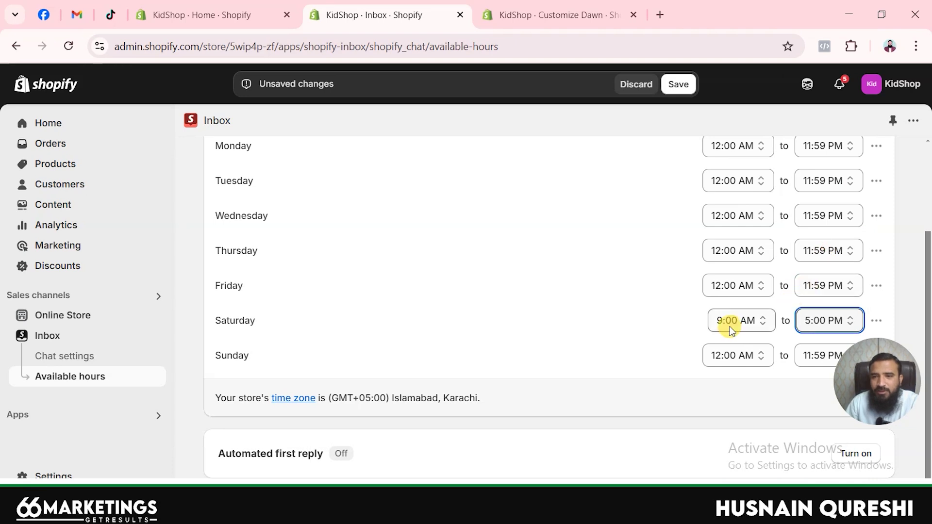
{"action": "left_click", "coordinate": [678, 90]}
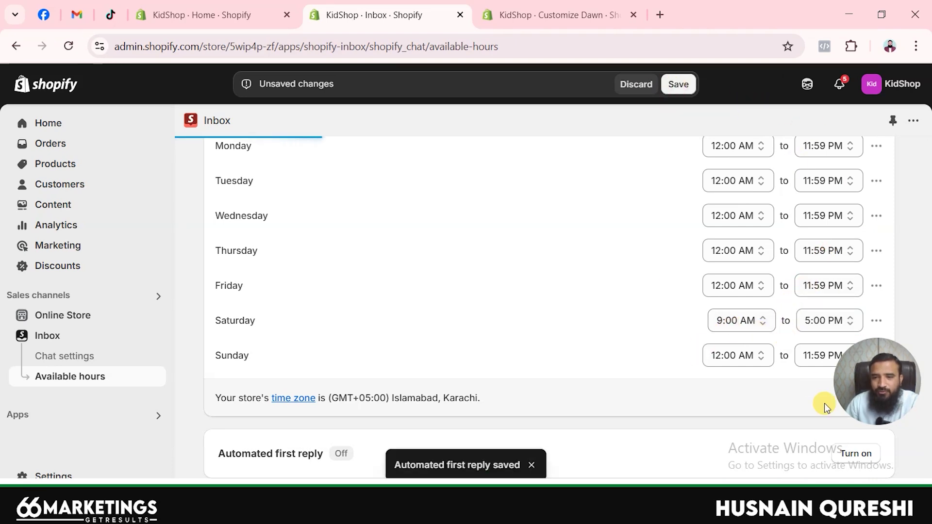
Turn on the automated first reply and review its messages for during and outside of available hours.
{"action": "scroll", "coordinate": [707, 322], "scroll_direction": "down", "scroll_amount": 3}
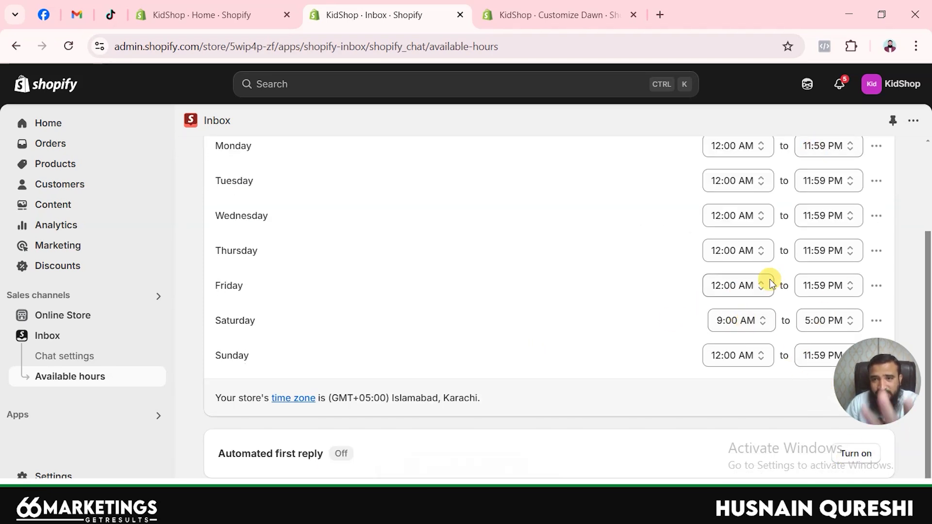
{"action": "left_click", "coordinate": [851, 459]}
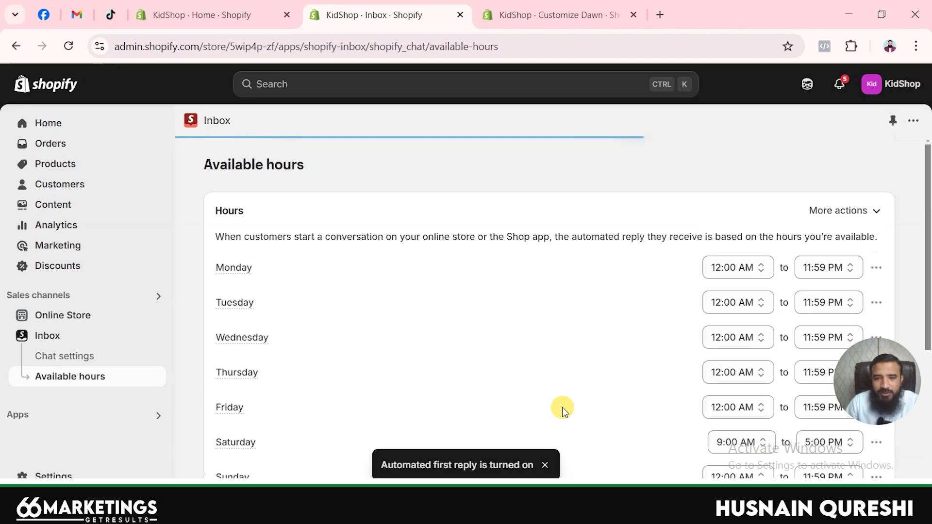
{"action": "scroll", "coordinate": [549, 368], "scroll_direction": "down", "scroll_amount": 5}
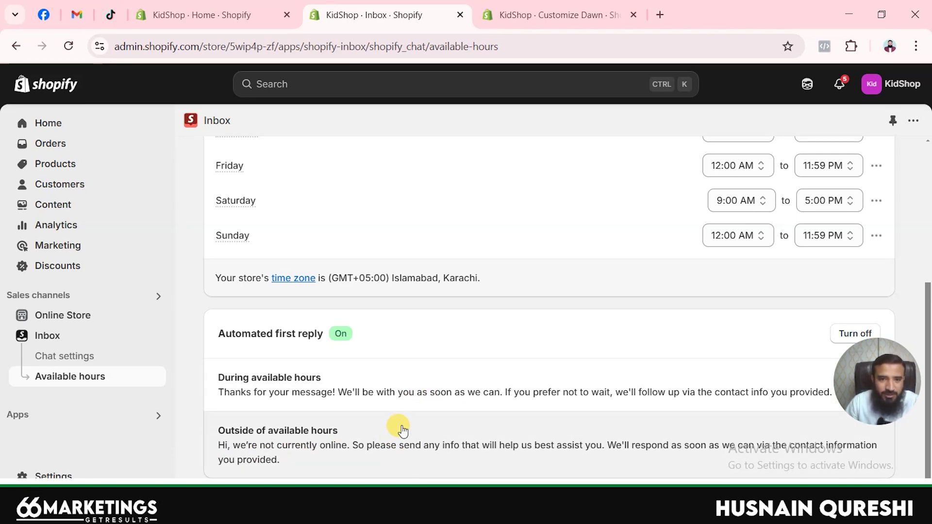
Open the reply for during available hours, examine its message text and chat preview, and return to the available hours.
{"action": "left_click", "coordinate": [398, 389]}
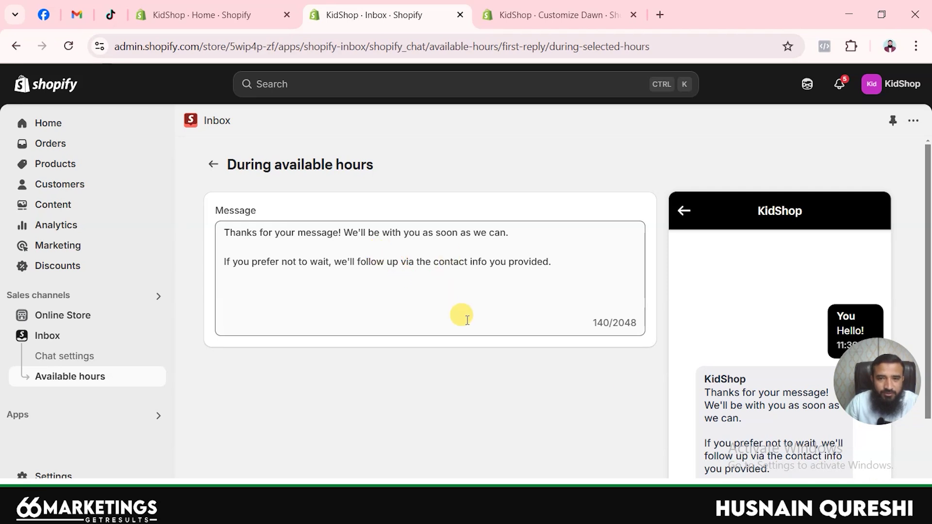
{"action": "scroll", "coordinate": [776, 324], "scroll_direction": "down", "scroll_amount": 2}
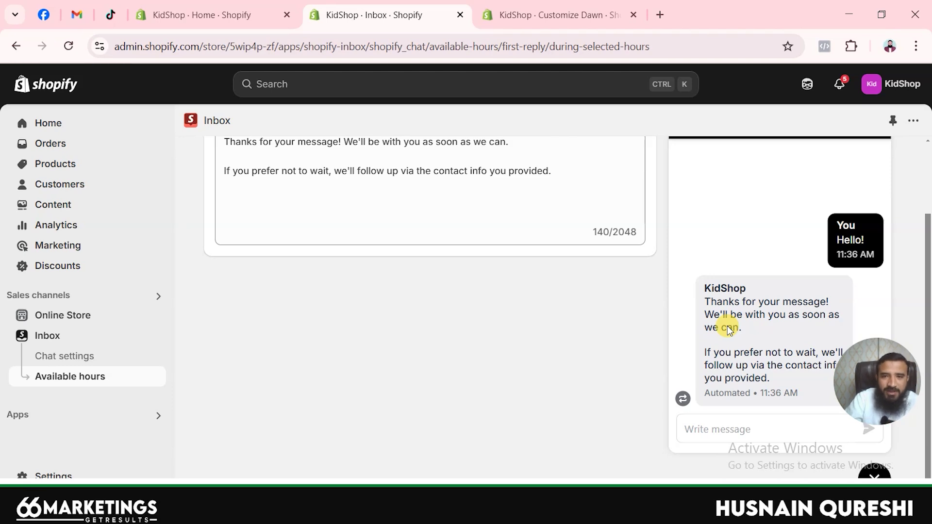
{"action": "scroll", "coordinate": [729, 329], "scroll_direction": "up", "scroll_amount": 2}
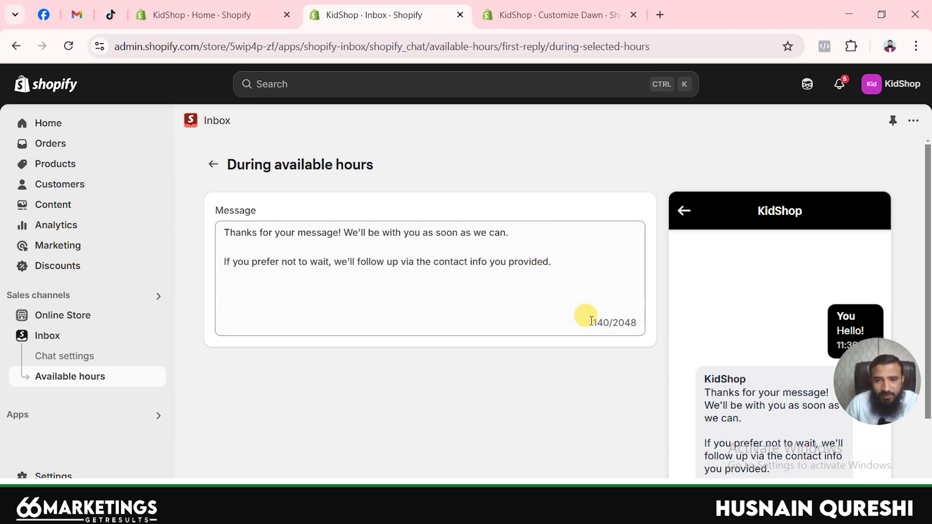
{"action": "scroll", "coordinate": [791, 404], "scroll_direction": "down", "scroll_amount": 2}
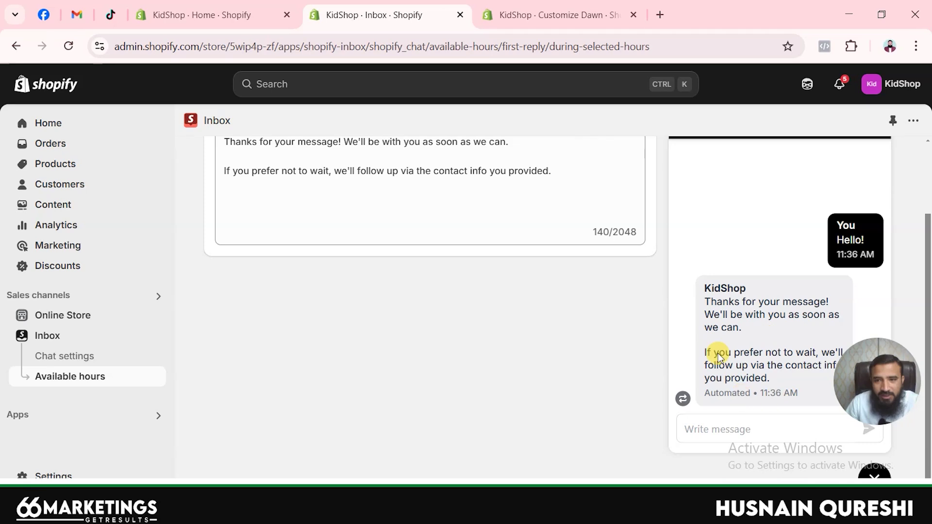
{"action": "scroll", "coordinate": [748, 354], "scroll_direction": "up", "scroll_amount": 2}
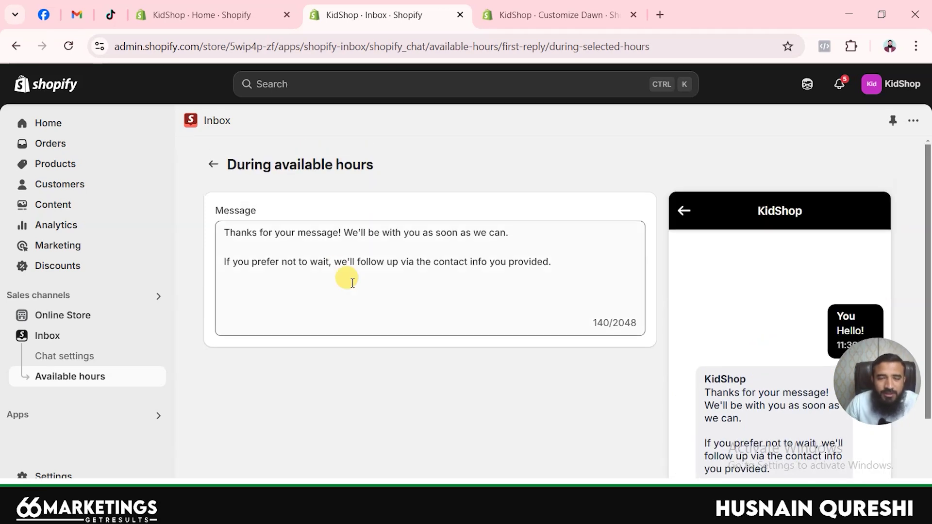
{"action": "left_click", "coordinate": [214, 165]}
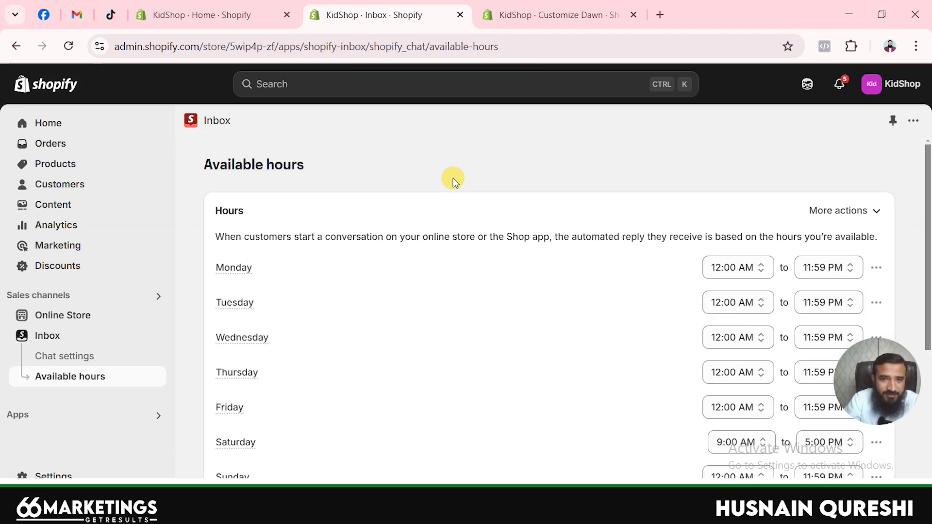
Recheck the weekly schedule and automated first reply section, and open the main Inbox page.
{"action": "scroll", "coordinate": [490, 243], "scroll_direction": "down", "scroll_amount": 5}
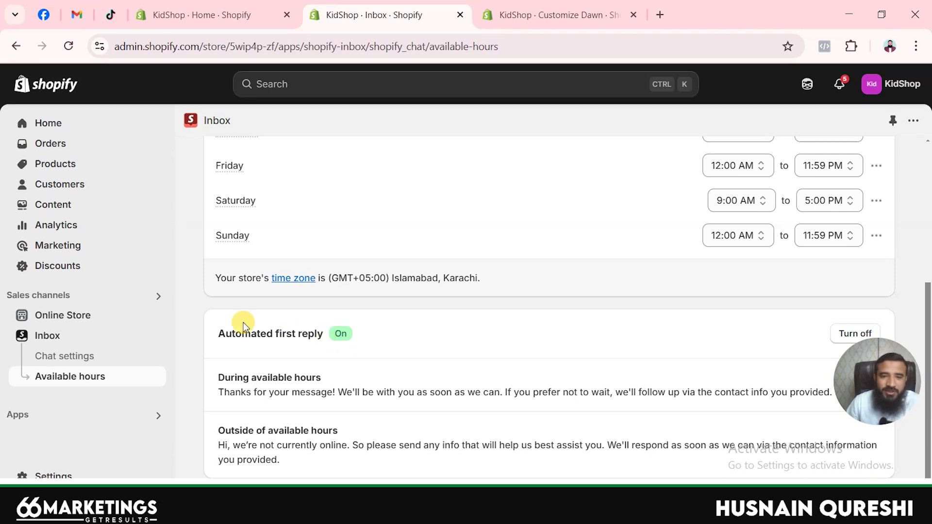
{"action": "scroll", "coordinate": [362, 277], "scroll_direction": "up", "scroll_amount": 5}
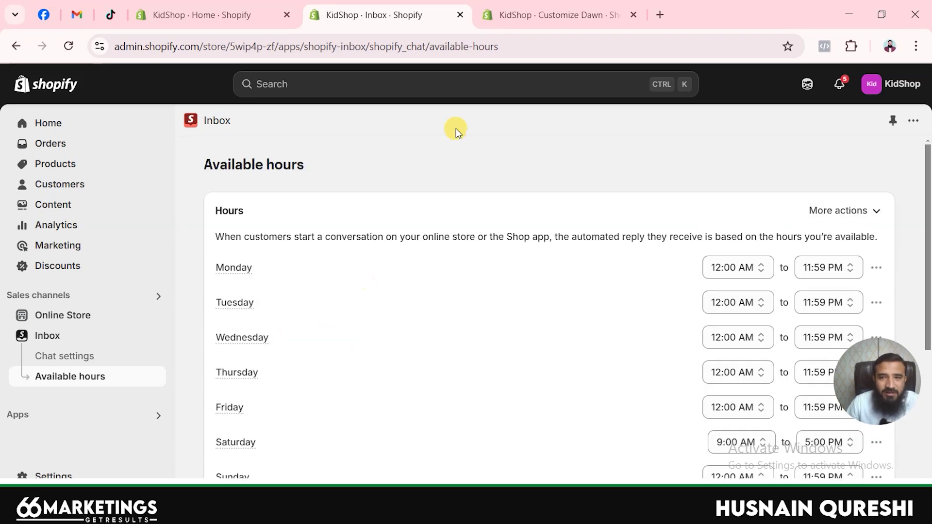
{"action": "left_click", "coordinate": [55, 335]}
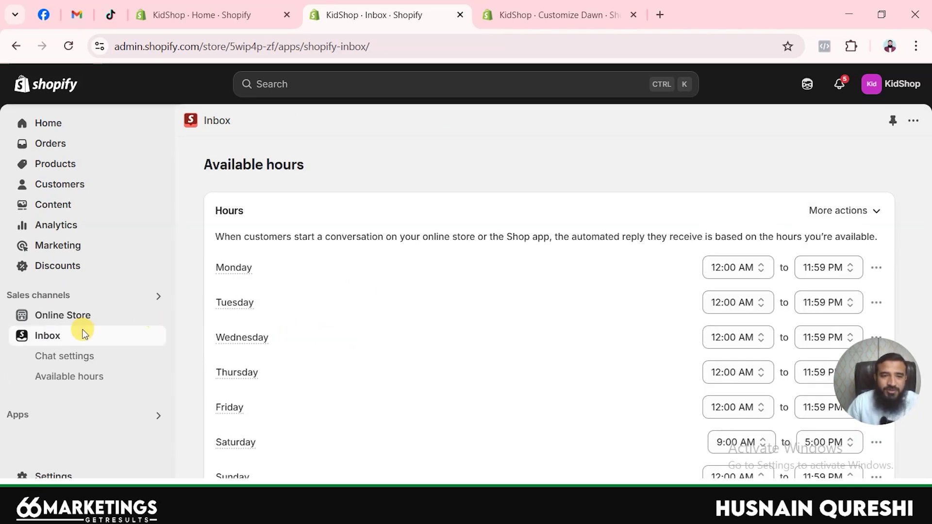